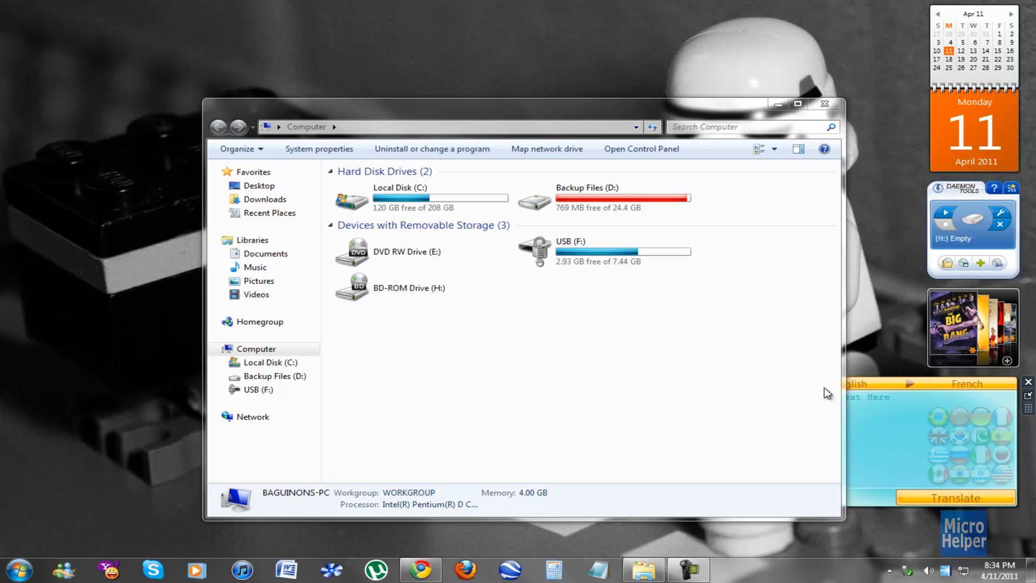
Select USB (F:) to read BitLocker status On in the details pane, then start searching for 'bitlocker'.
click(618, 243)
click(623, 390)
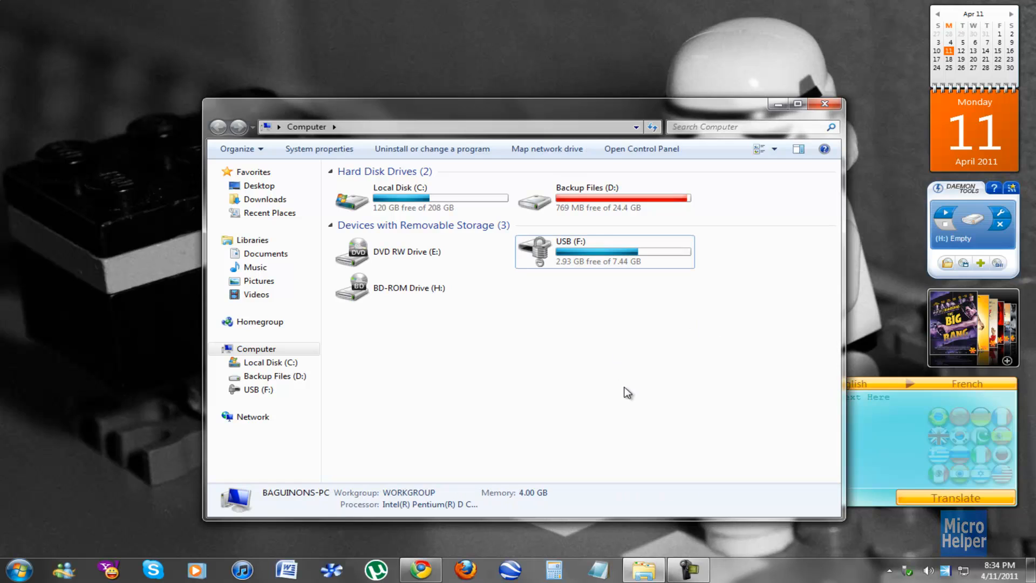
click(619, 264)
click(610, 328)
click(592, 261)
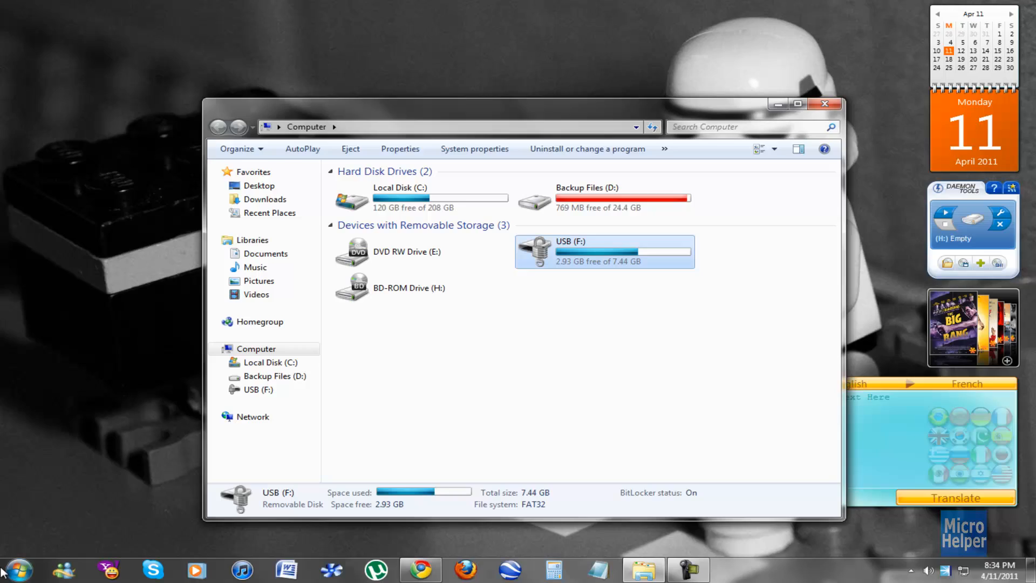
click(18, 570)
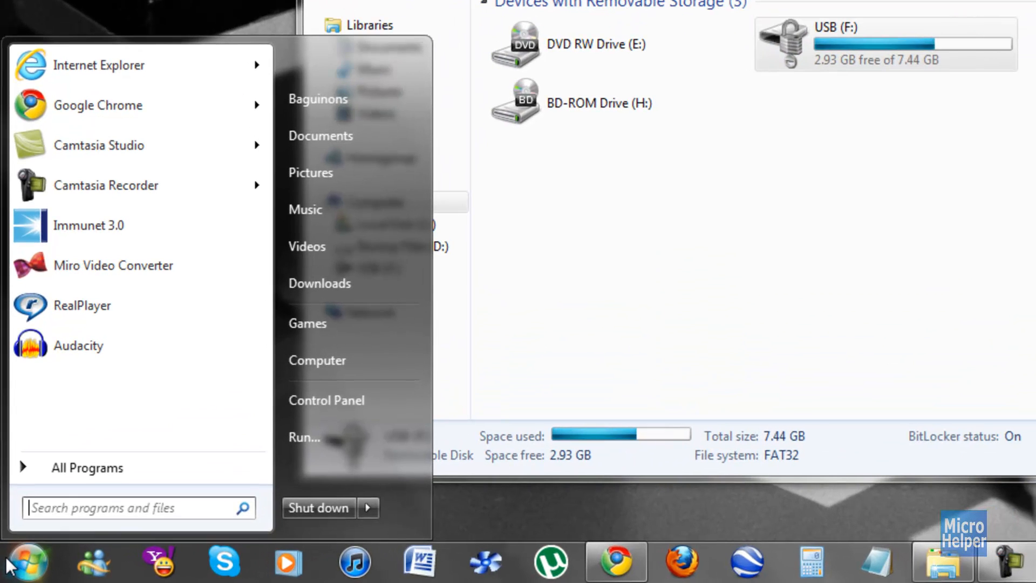
text(bitlocker)
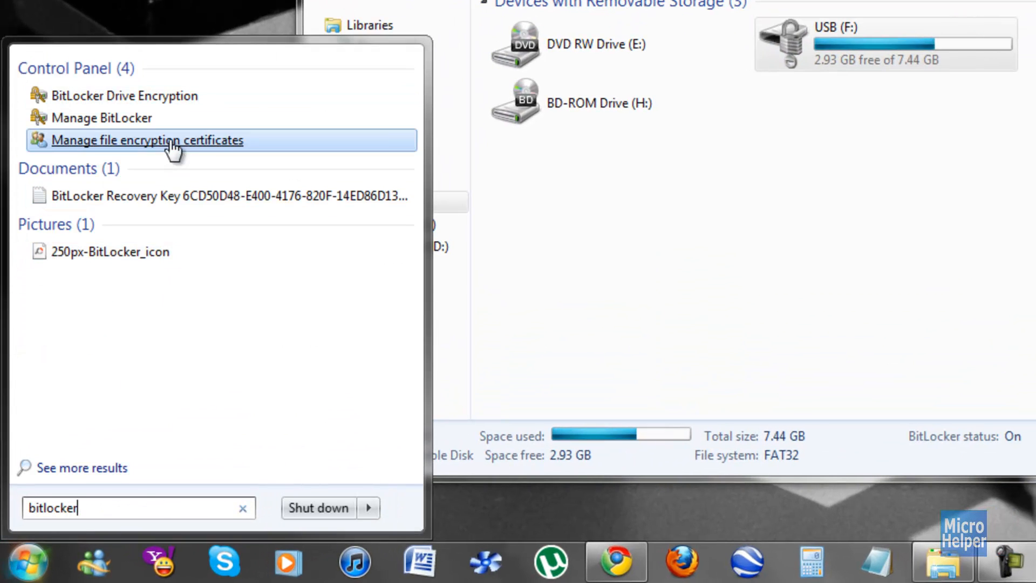
Launch Manage BitLocker and choose Turn Off BitLocker for USB (F:) under BitLocker To Go.
click(117, 128)
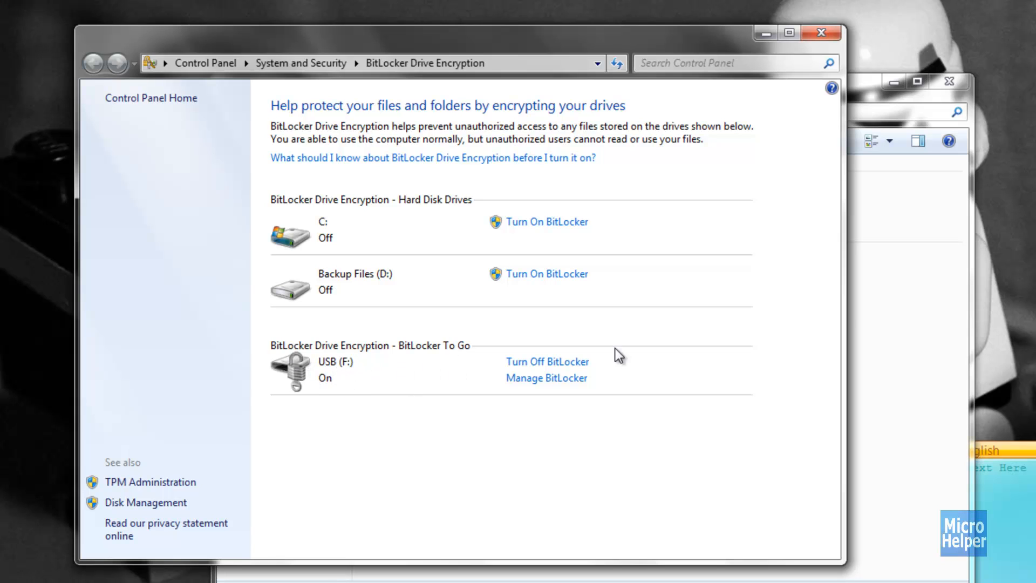
click(870, 324)
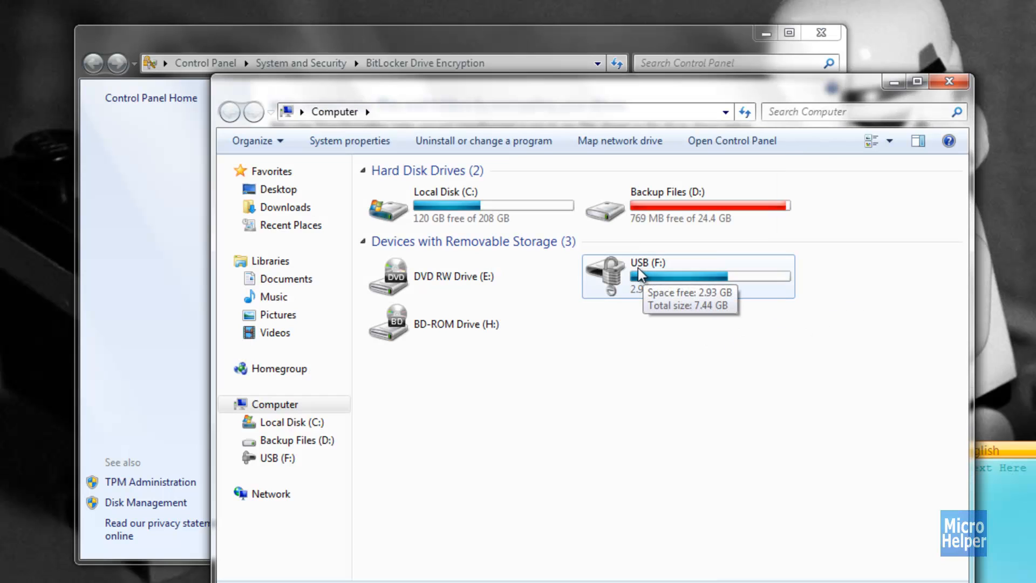
click(164, 348)
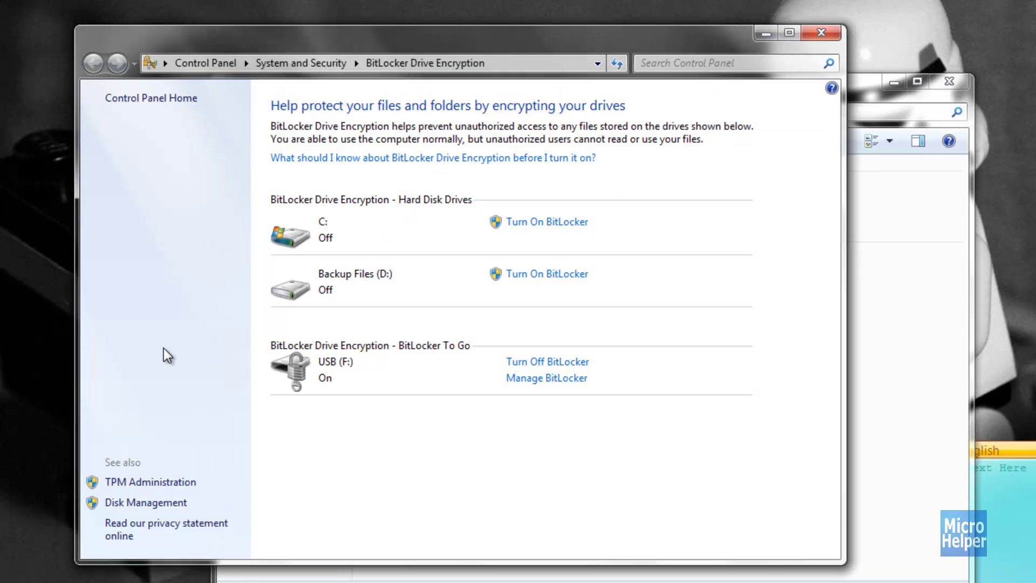
click(539, 361)
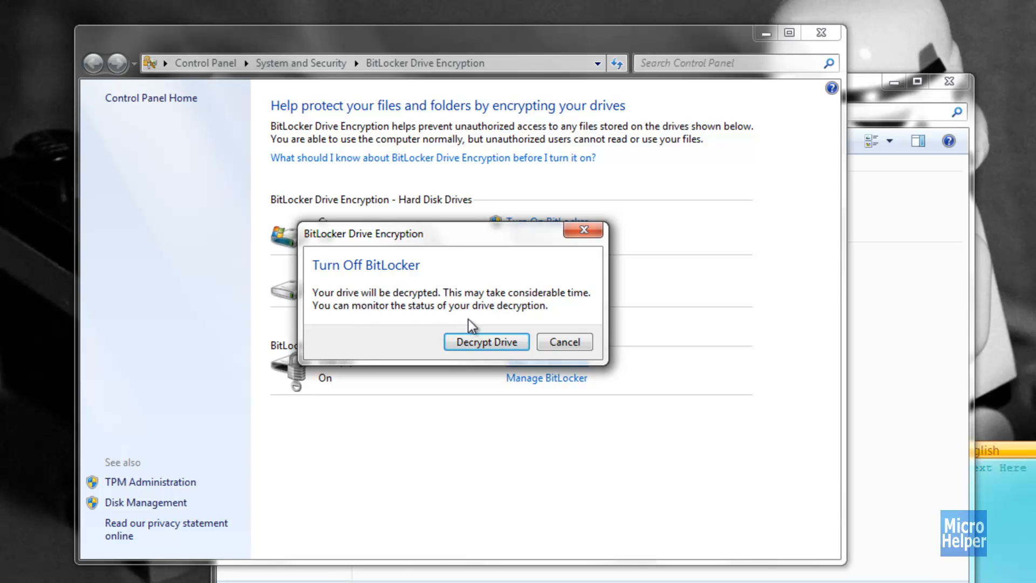
Confirm Decrypt Drive for USB (F:) and let decryption run.
click(470, 344)
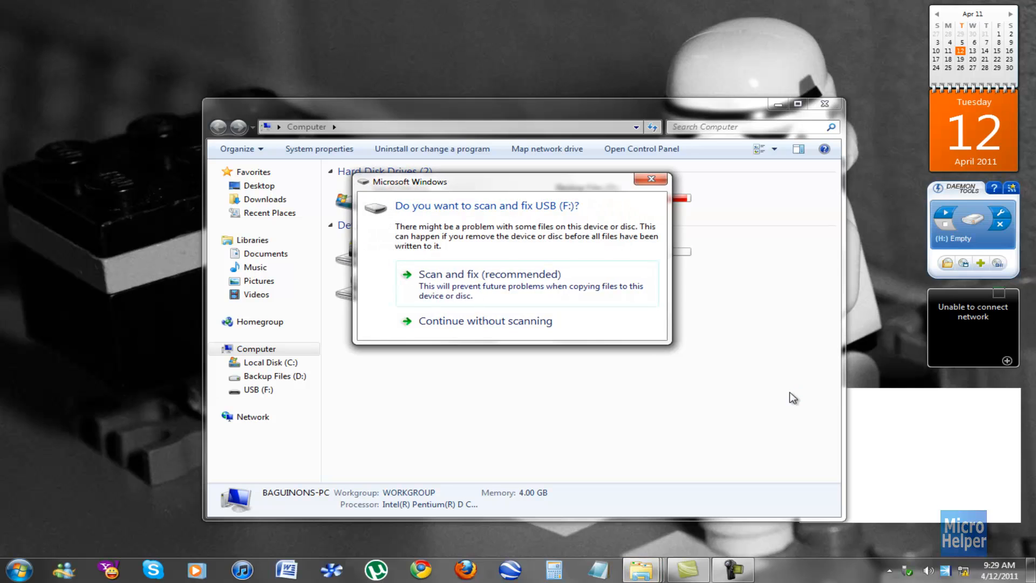
Continue without scanning, dismiss AutoPlay, and select USB (F:) to read BitLocker status Off.
click(589, 331)
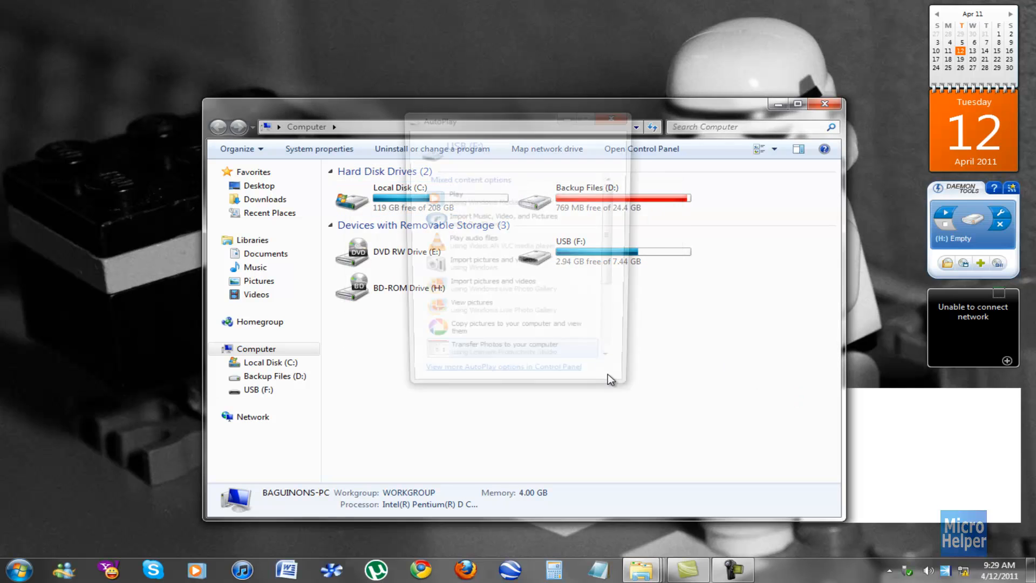
click(615, 116)
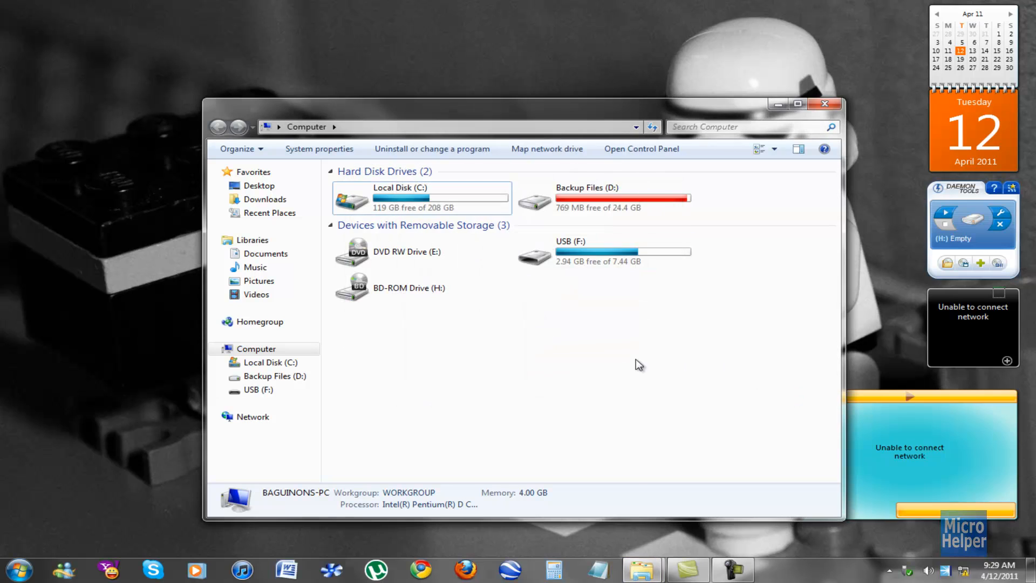
click(602, 268)
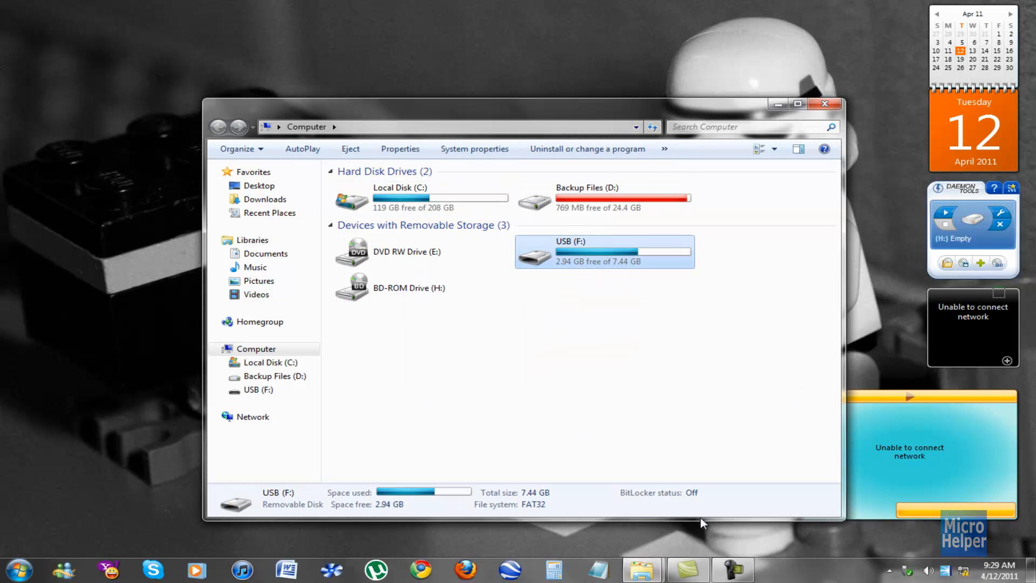